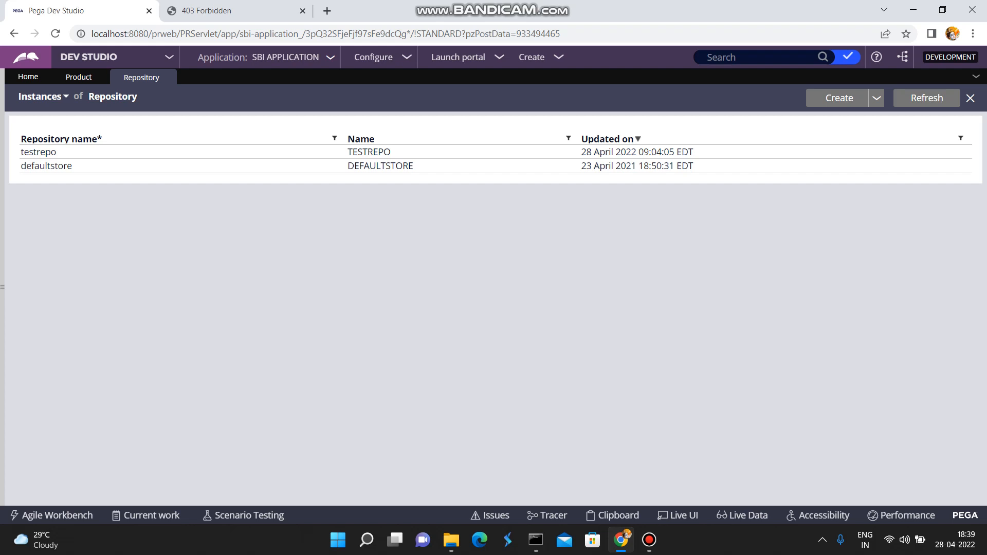
# - Start a new Repository record with myrepo as both the short description and the repository name
pyautogui.click(2, 288)
pyautogui.click(108, 460)
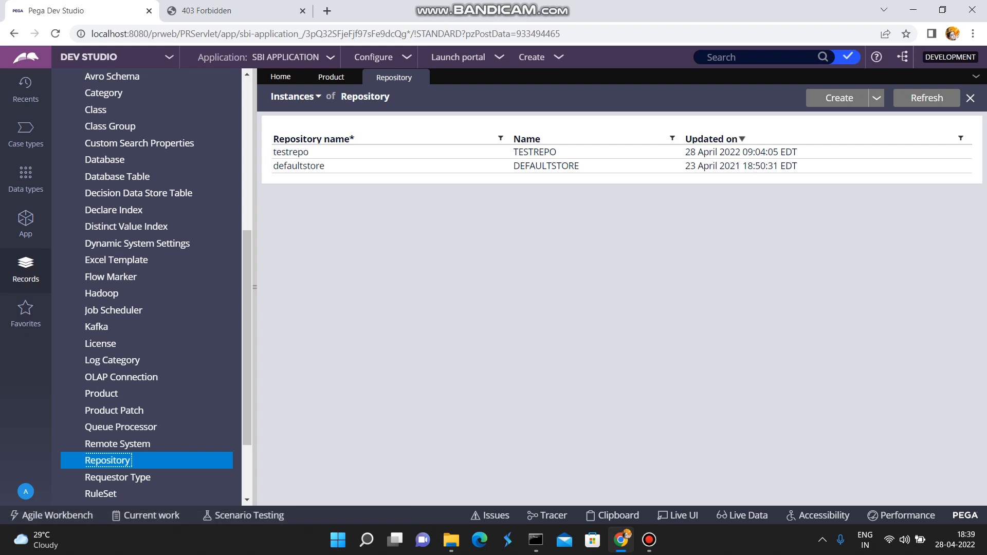
pyautogui.click(837, 98)
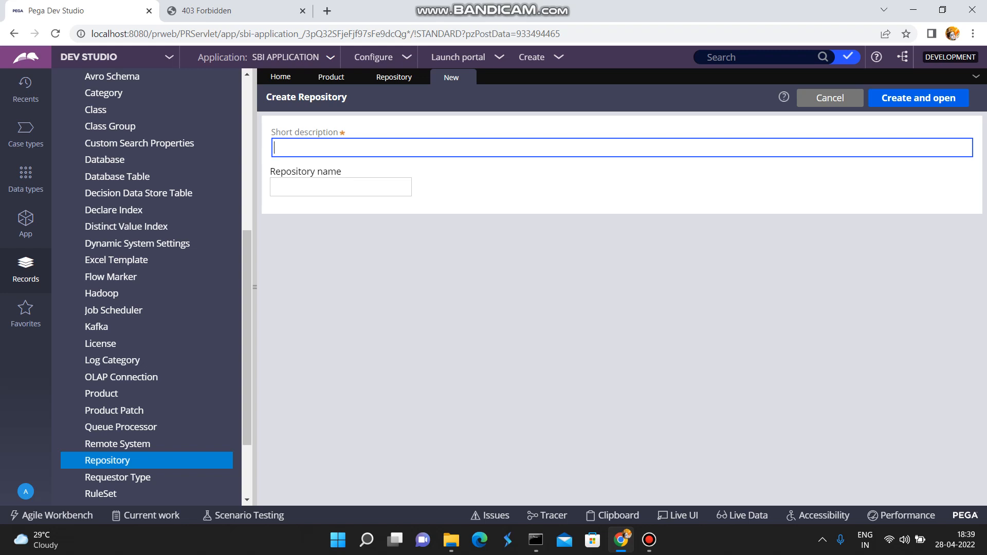
pyautogui.write('myrepo')
pyautogui.press('Tab')
pyautogui.write('myrepo')
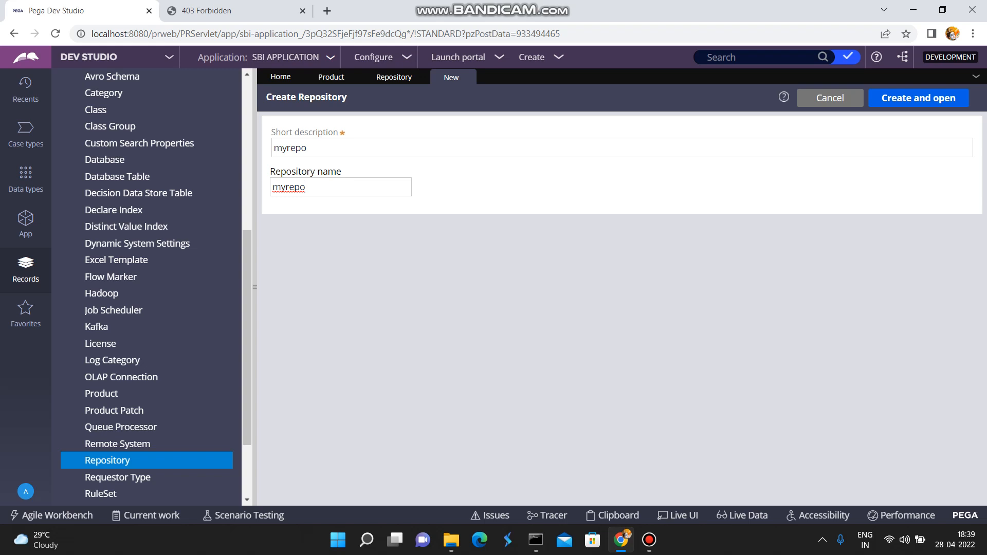
pyautogui.press('Tab')
# - Open the SBIAPPL:SysAdm4 role from the current operator's SBIAPPL:Authors access group
pyautogui.click(26, 492)
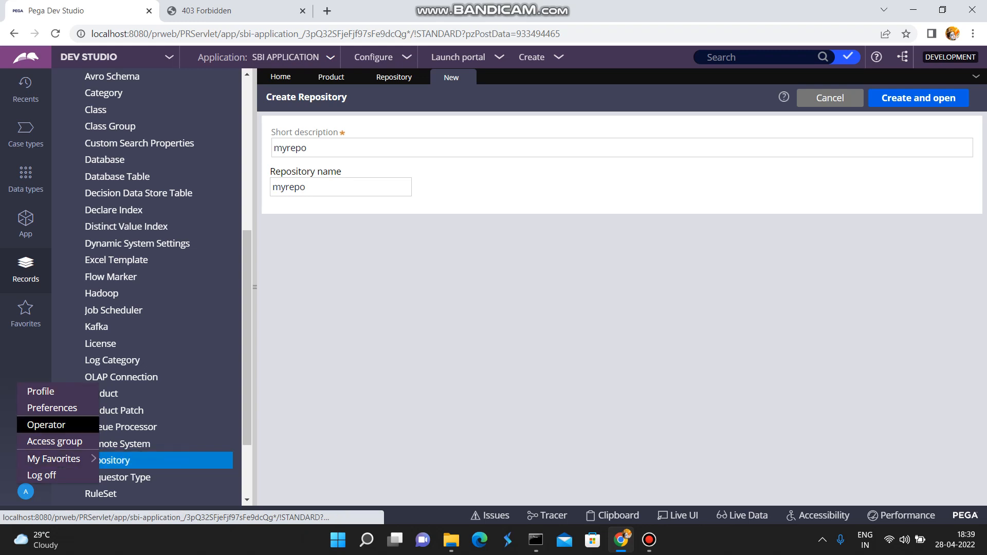
pyautogui.click(46, 425)
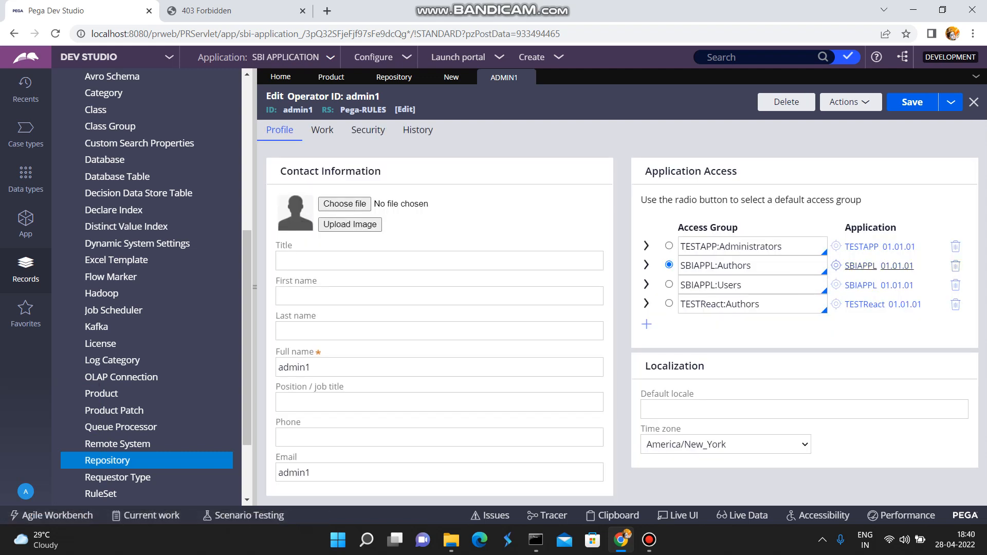
pyautogui.click(861, 266)
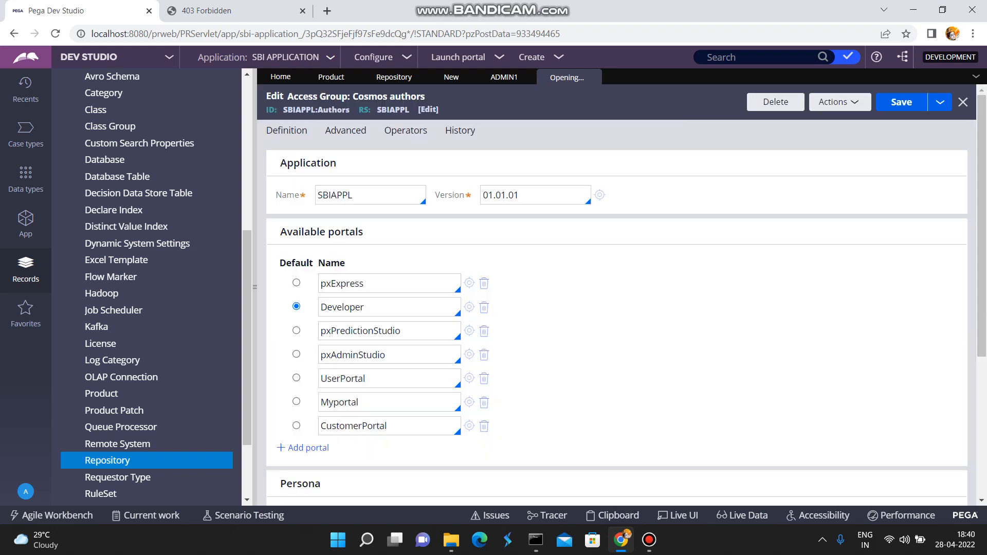
pyautogui.scroll(-5, 618, 309)
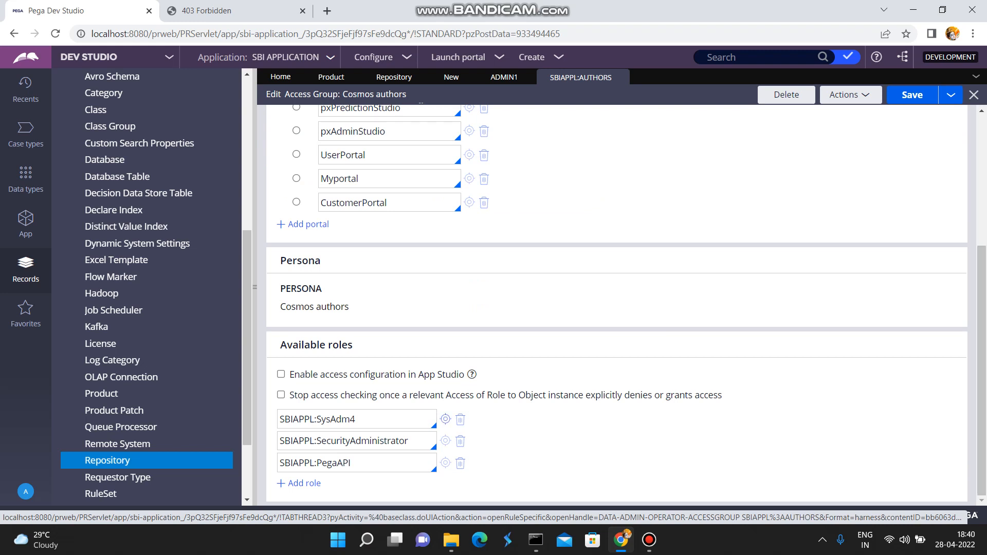
pyautogui.click(445, 419)
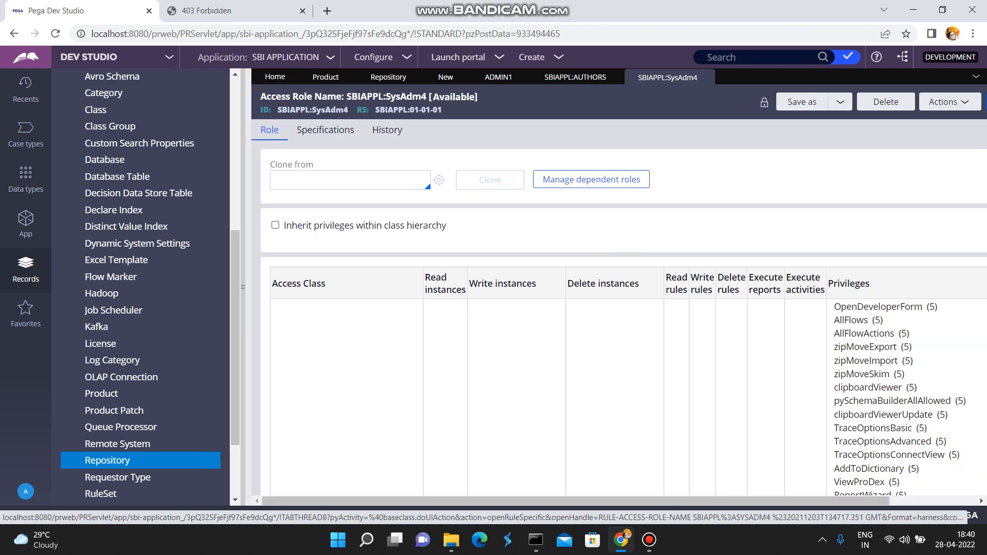
# - Inspect the Data-Repository access controls in the role, focusing on write instances, and leave them without submitting changes
pyautogui.moveTo(244, 287); pyautogui.dragTo(2, 287)
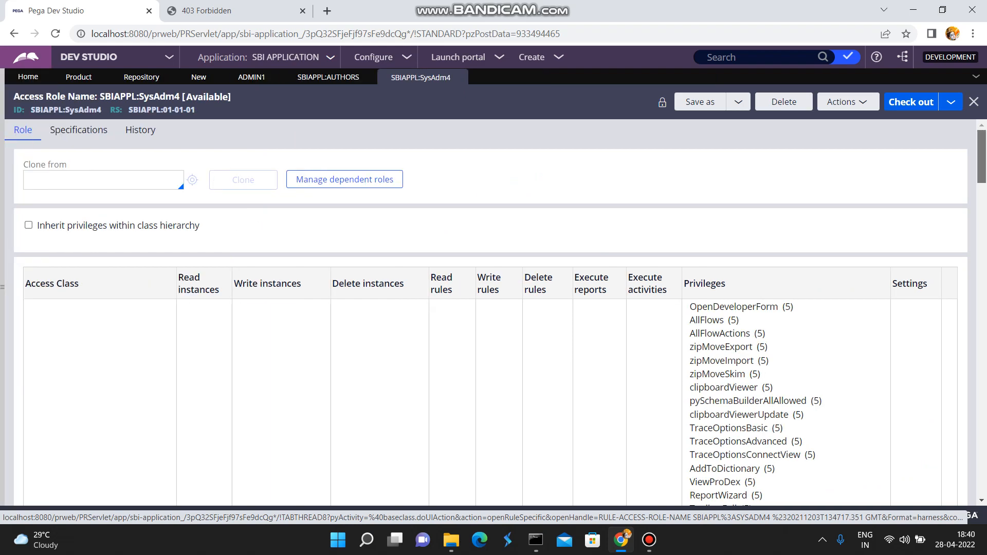
pyautogui.scroll(-10, 494, 309)
pyautogui.scroll(-10, 494, 308)
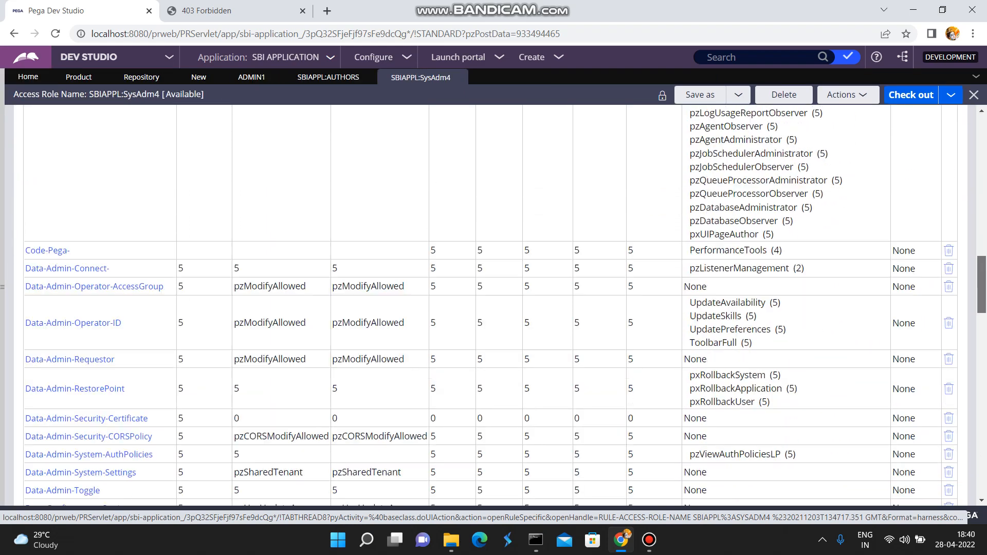
pyautogui.scroll(-1, 494, 308)
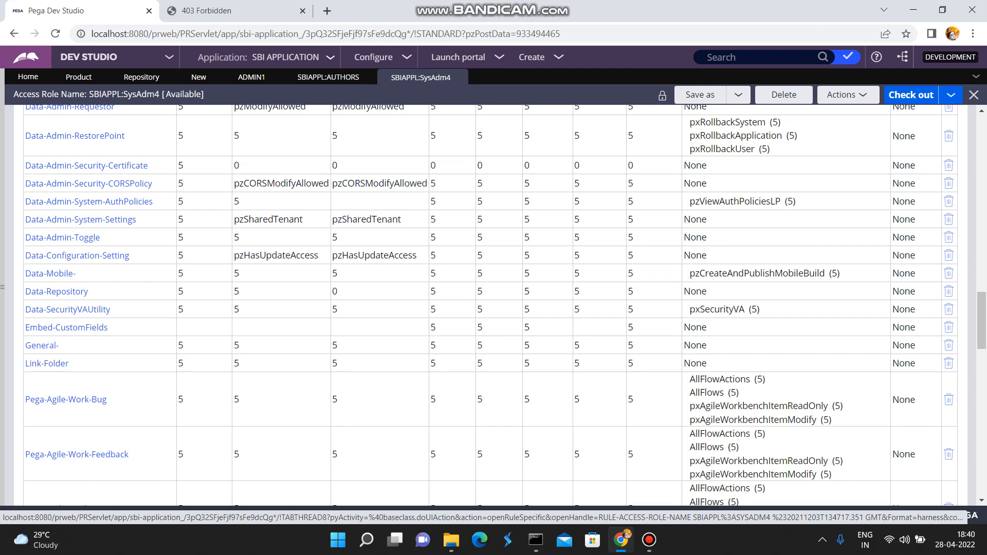
pyautogui.click(57, 292)
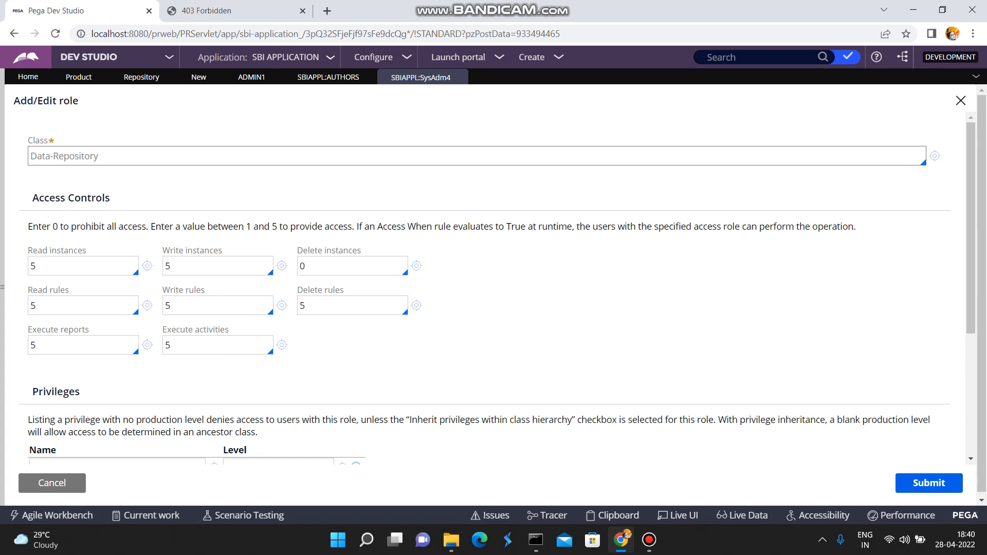
pyautogui.doubleClick(168, 266)
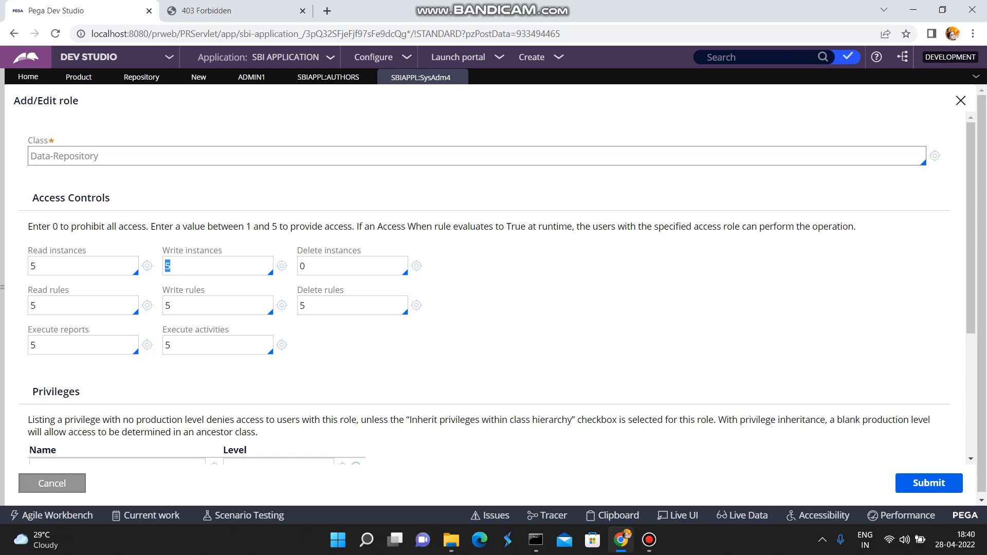
pyautogui.click(52, 484)
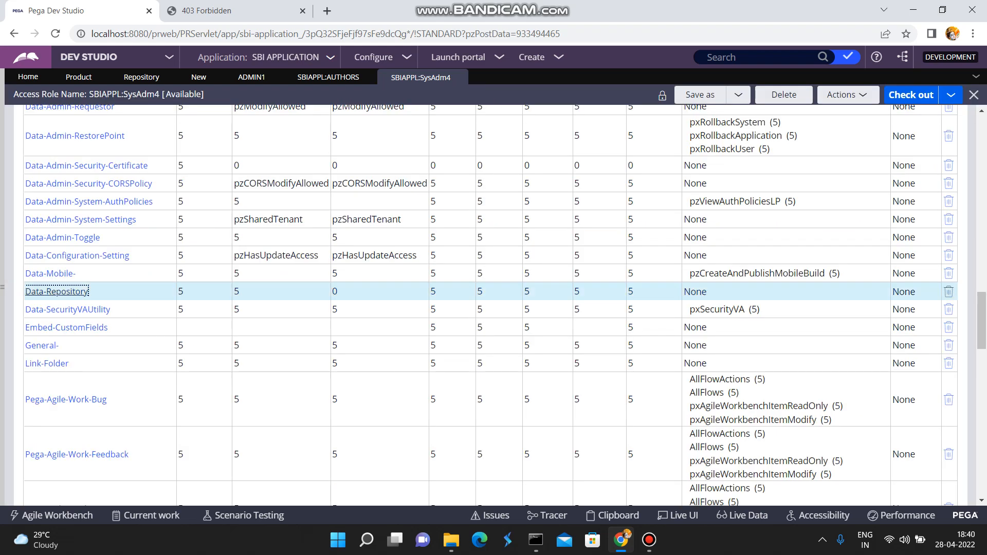
# - Return to the new repository form and create and open the myrepo record
pyautogui.click(199, 77)
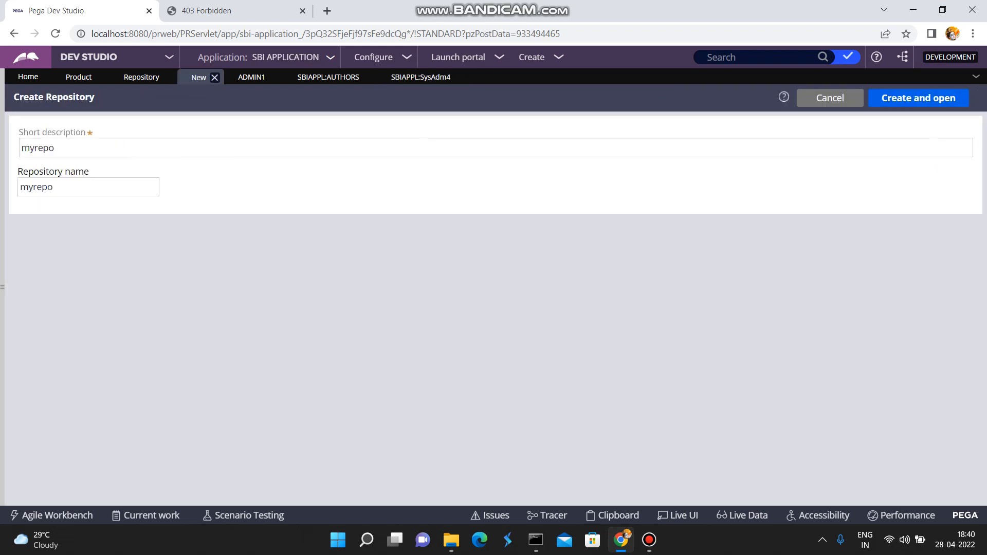
pyautogui.click(919, 98)
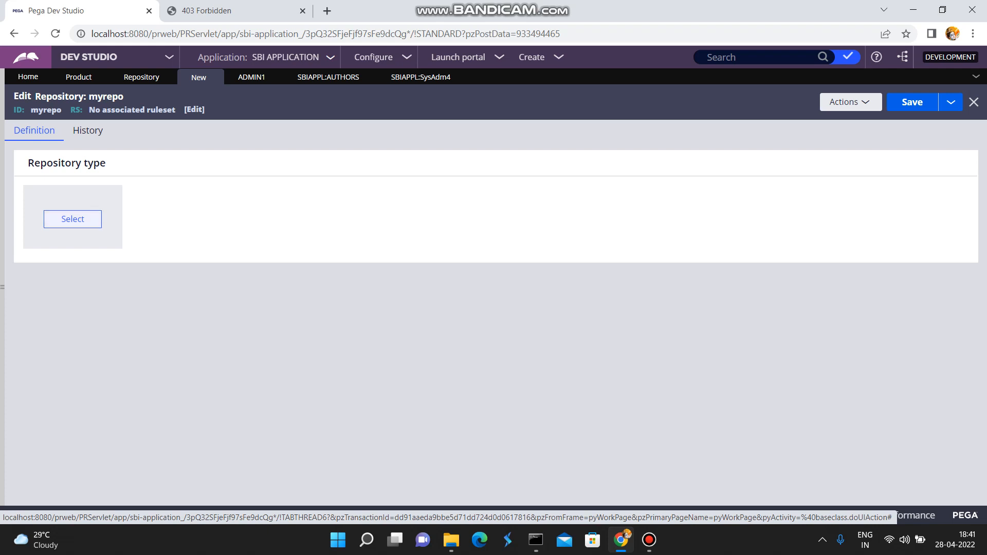
# - Choose Amazon S3 as the repository type and go to its bucket setting
pyautogui.click(72, 219)
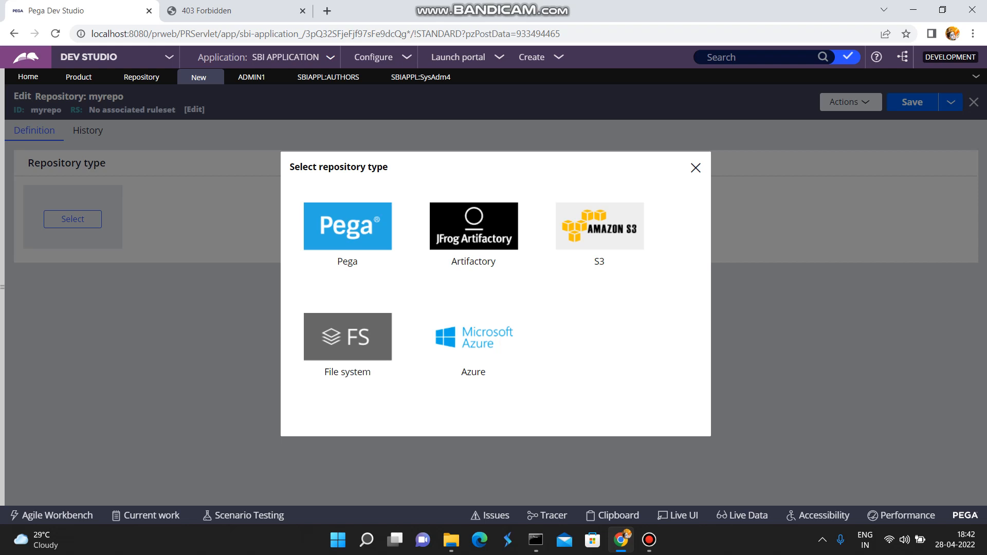
pyautogui.press('Escape')
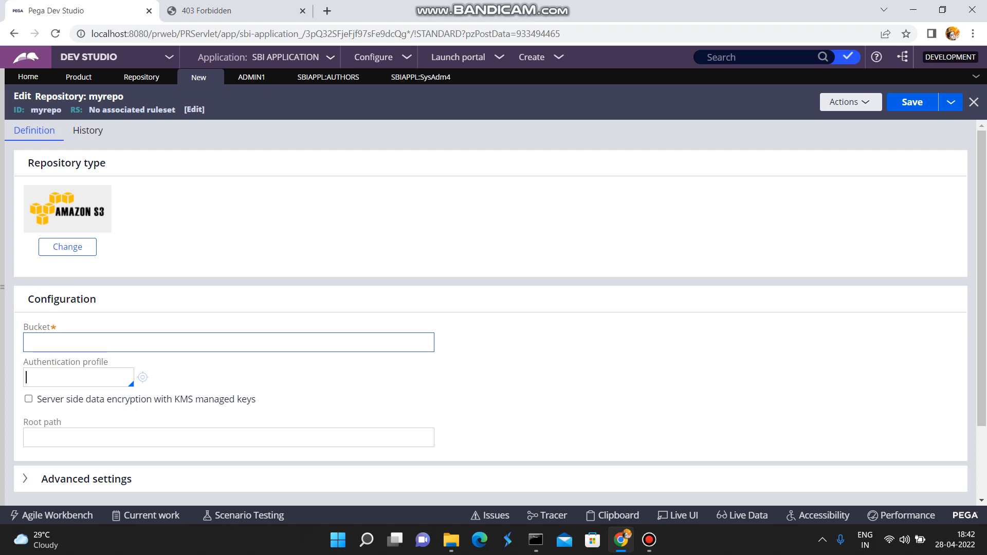
pyautogui.click(77, 343)
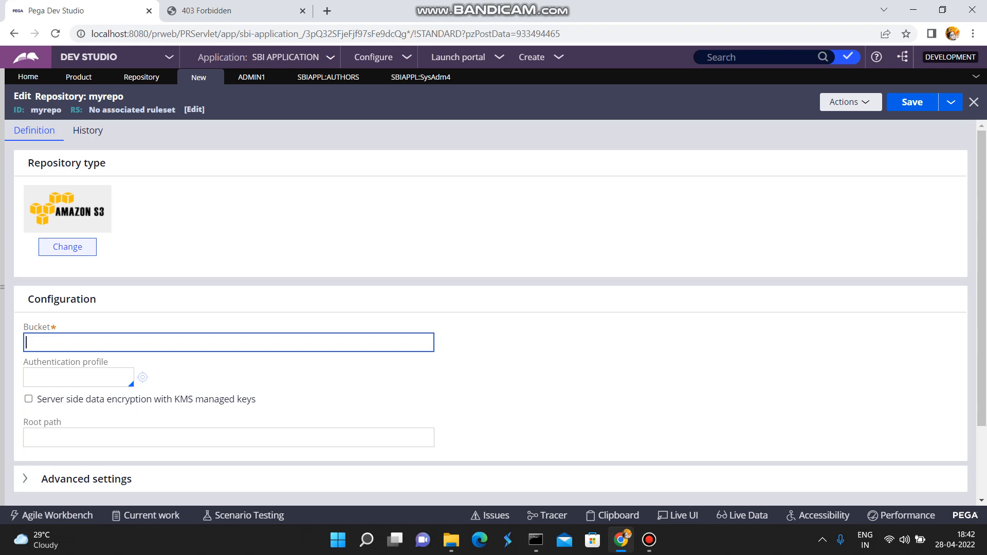
# - Change the repository type to File system and enter E://myrepo as the resource path
pyautogui.click(67, 247)
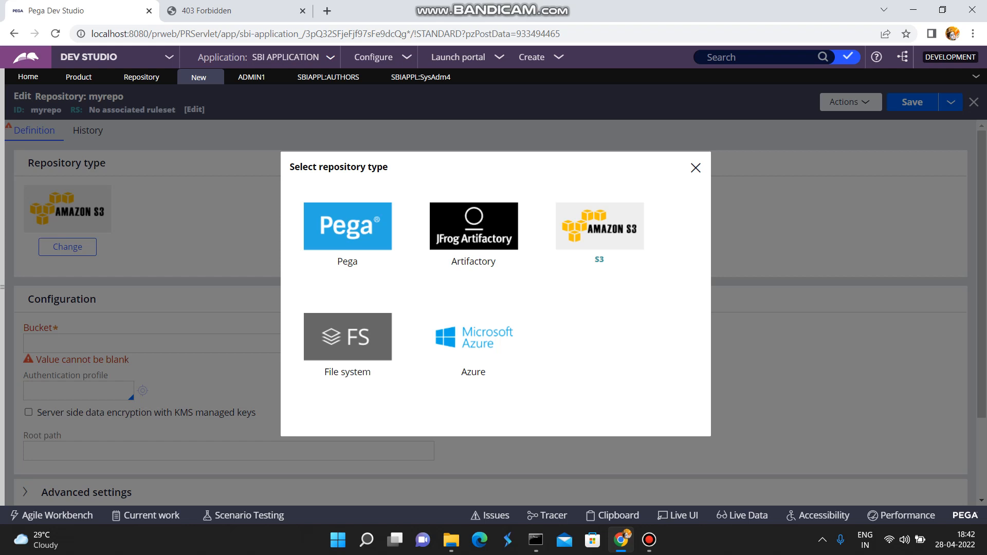
pyautogui.click(348, 339)
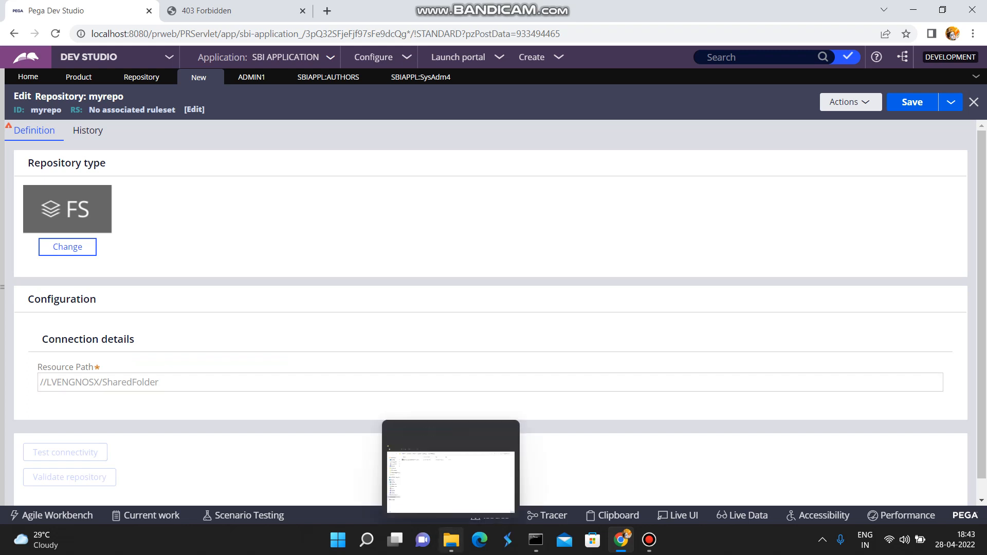
pyautogui.click(257, 383)
pyautogui.write('E')
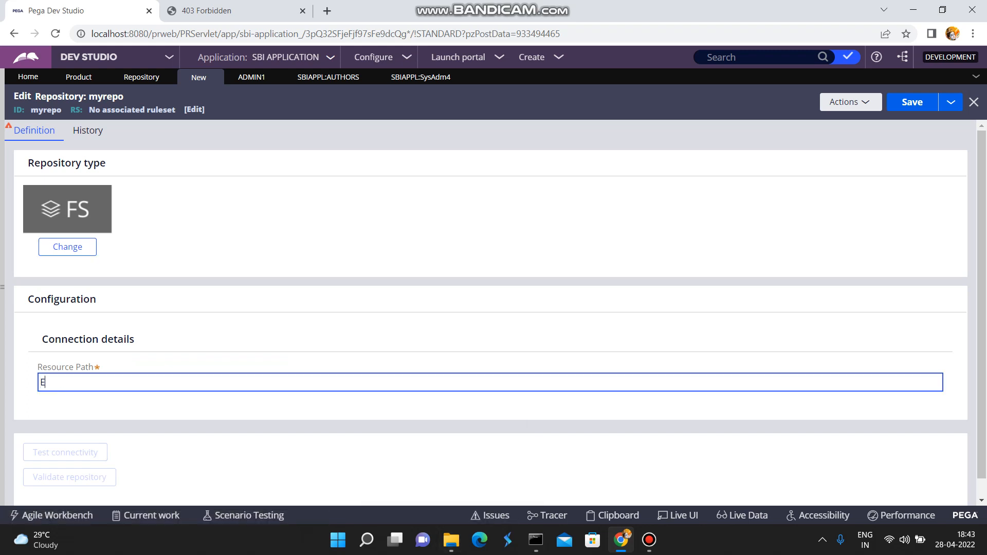
pyautogui.write('://myrepo')
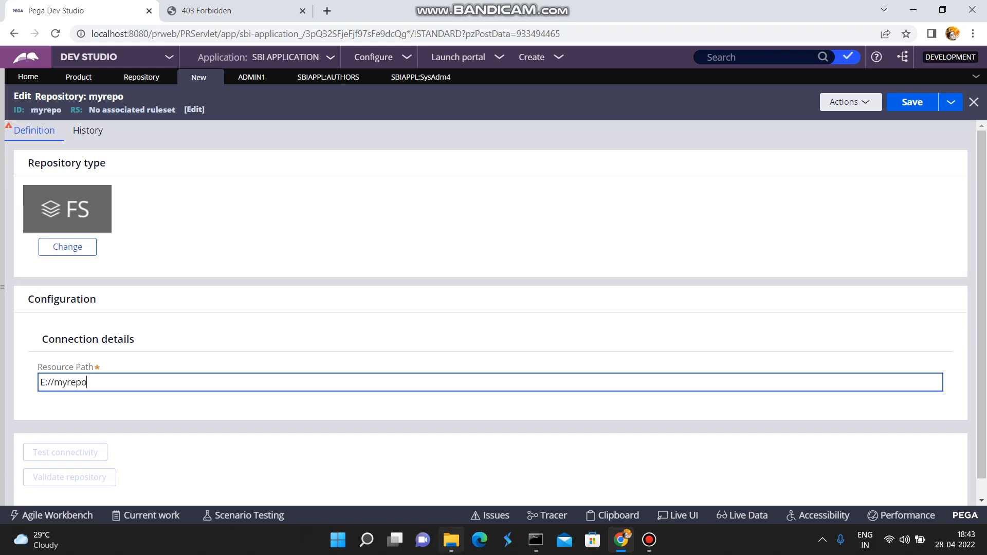
# - Switch to File Explorer and browse to the root of the Data (E:) drive
pyautogui.click(451, 540)
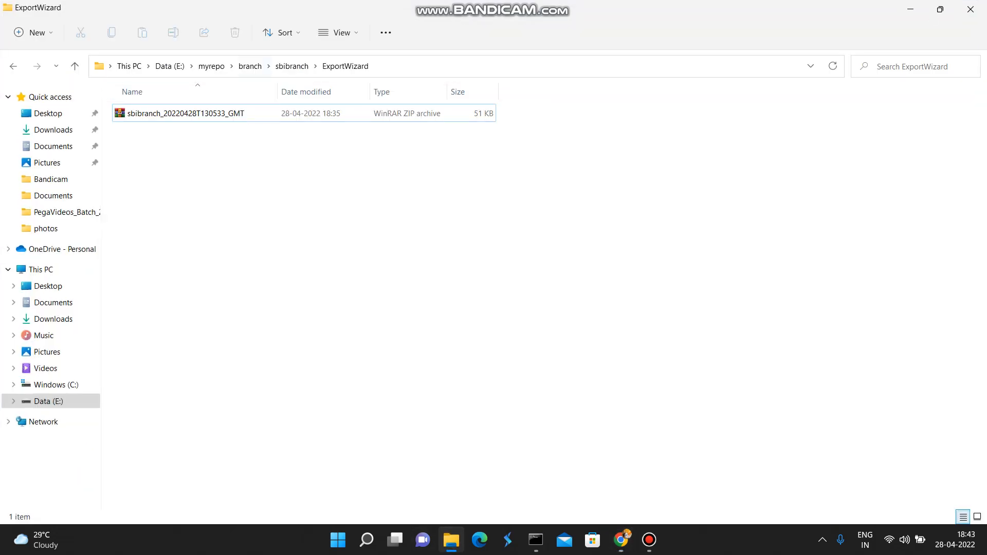
pyautogui.click(170, 66)
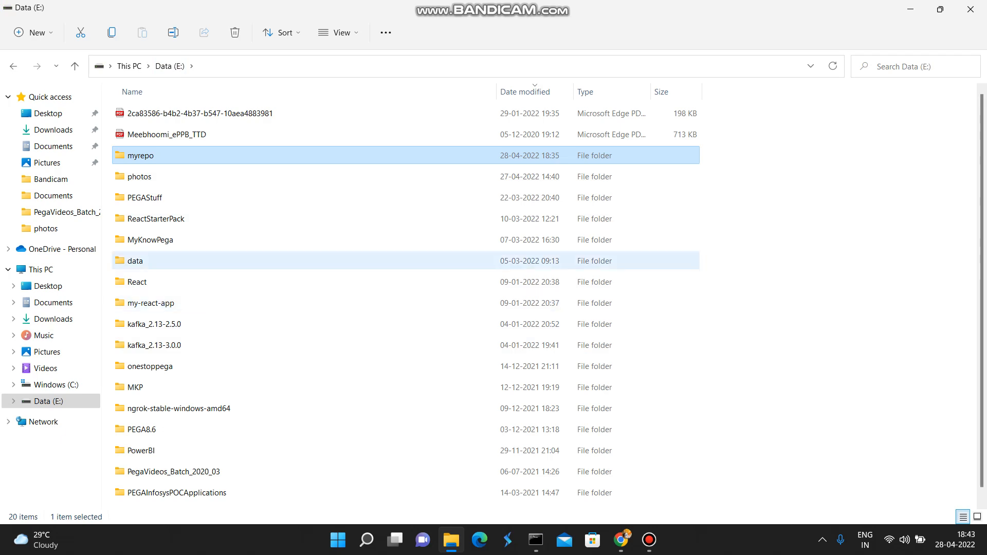
pyautogui.doubleClick(135, 261)
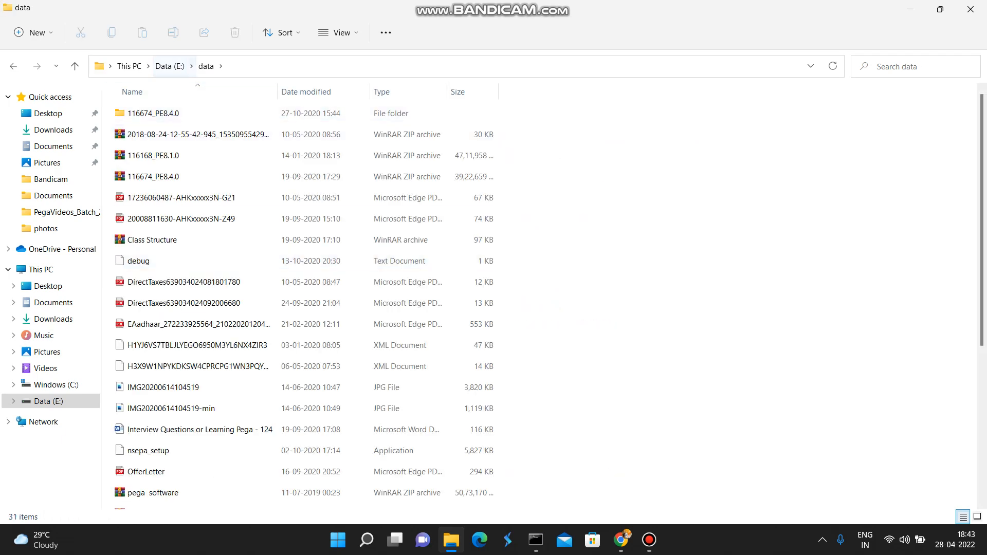
pyautogui.click(170, 66)
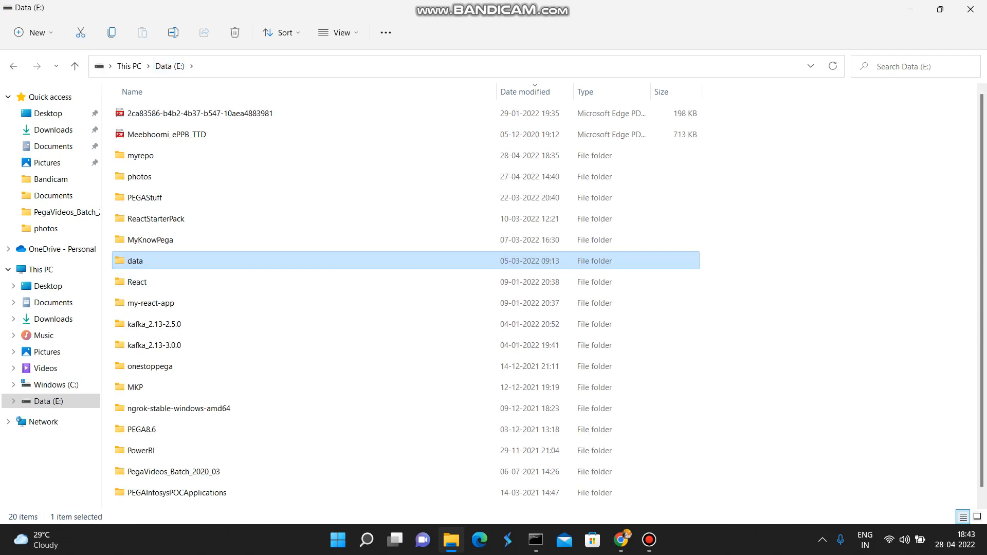
# - Create a new folder named mypegacode at the root of the E: drive
pyautogui.click(787, 319)
pyautogui.rightClick(726, 235)
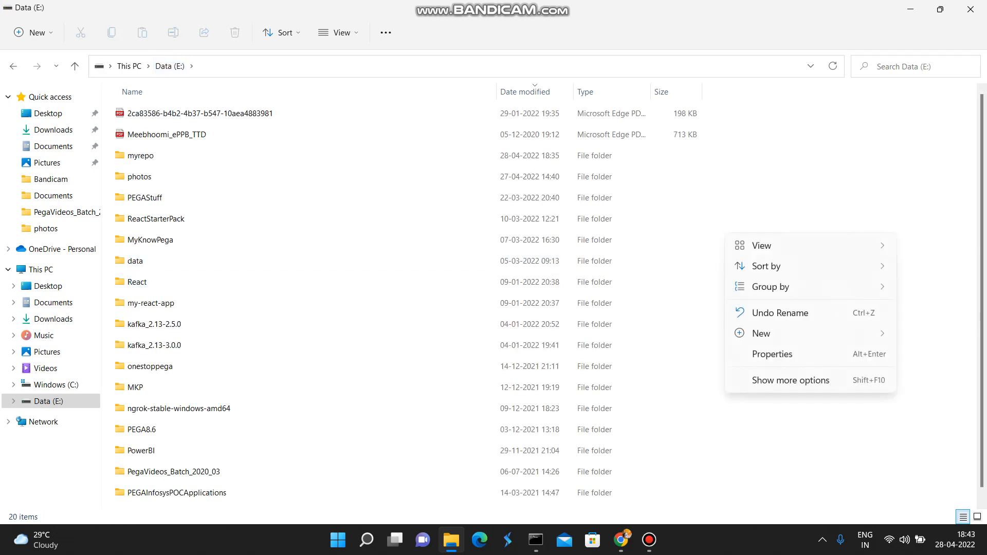
pyautogui.moveTo(762, 333)
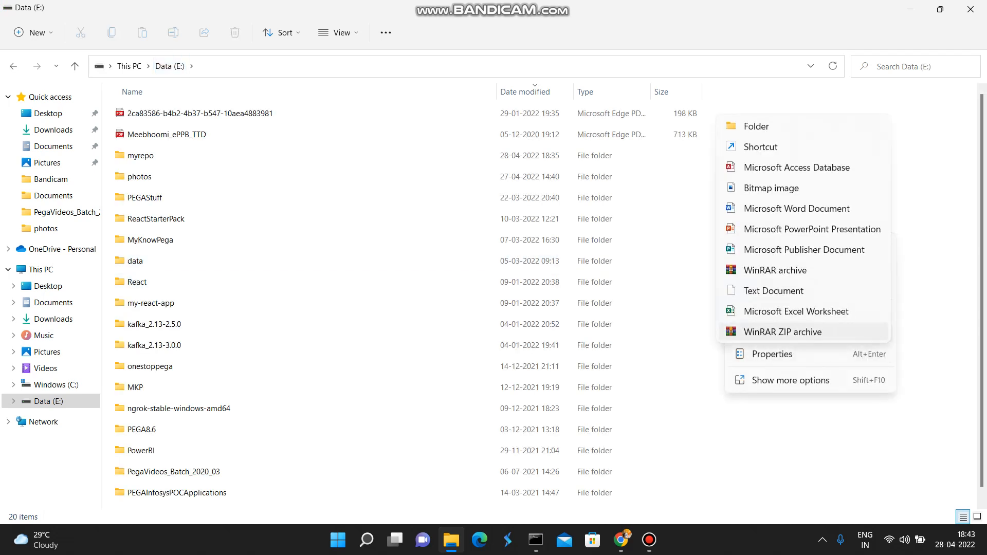
pyautogui.click(761, 125)
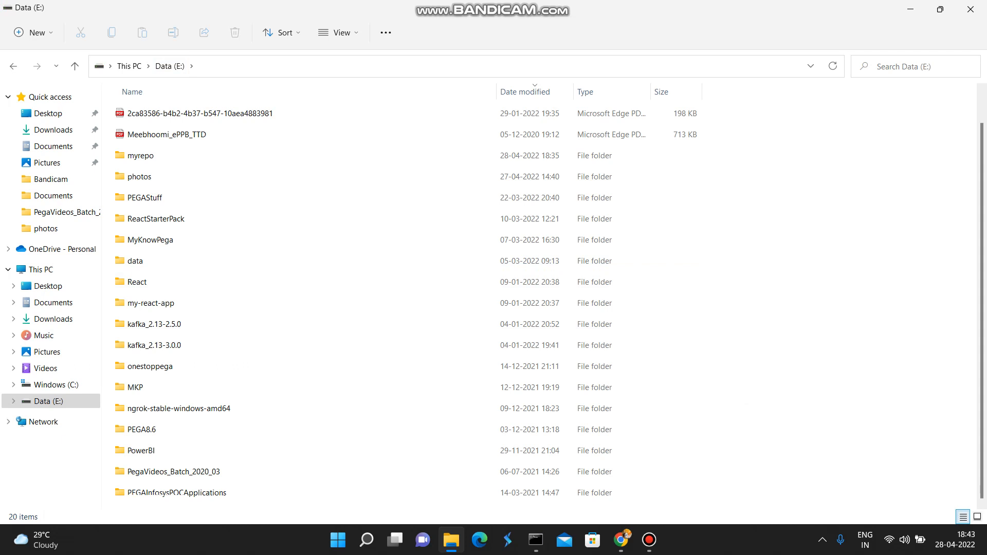
pyautogui.write('repo')
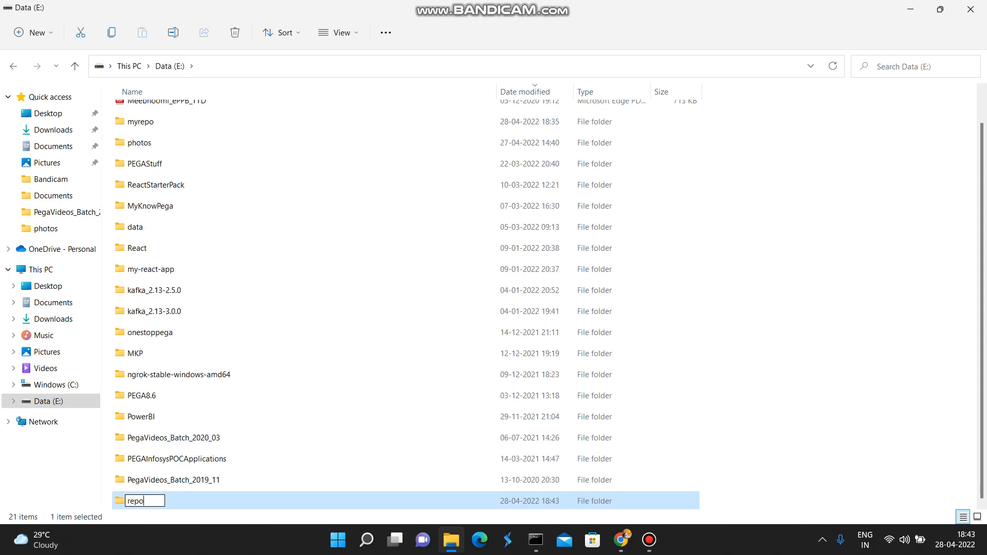
pyautogui.press('BackSpace')
pyautogui.press('BackSpace')
pyautogui.press('BackSpace')
pyautogui.press('BackSpace')
pyautogui.write('mypegacode')
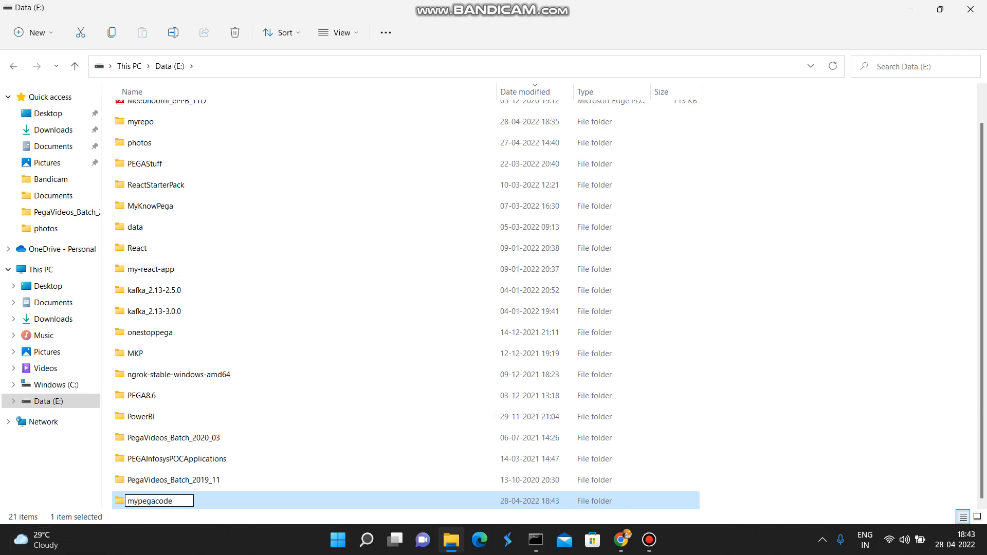
pyautogui.press('Return')
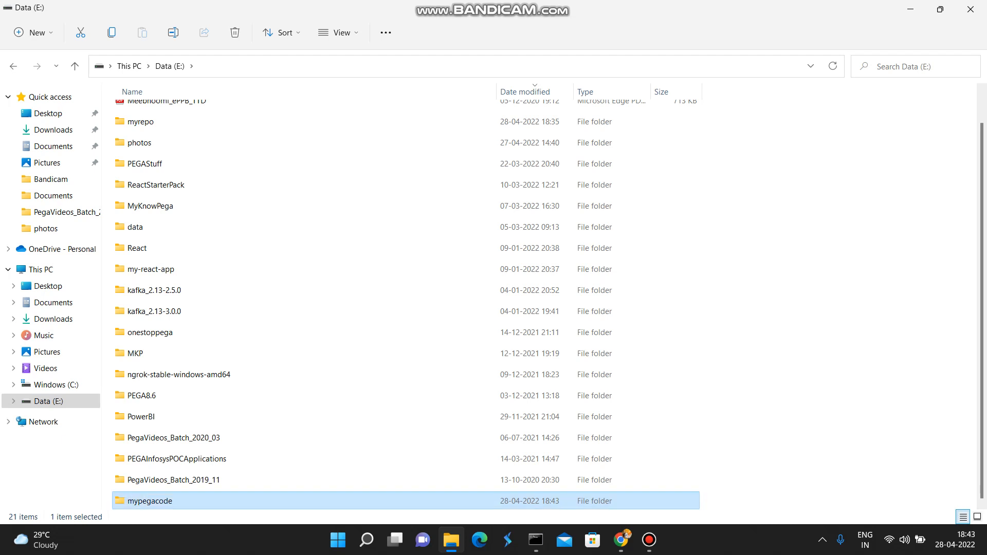
# - Switch back to Pega Dev Studio in Chrome and set the repository's resource path to E://mypegacode
pyautogui.click(621, 540)
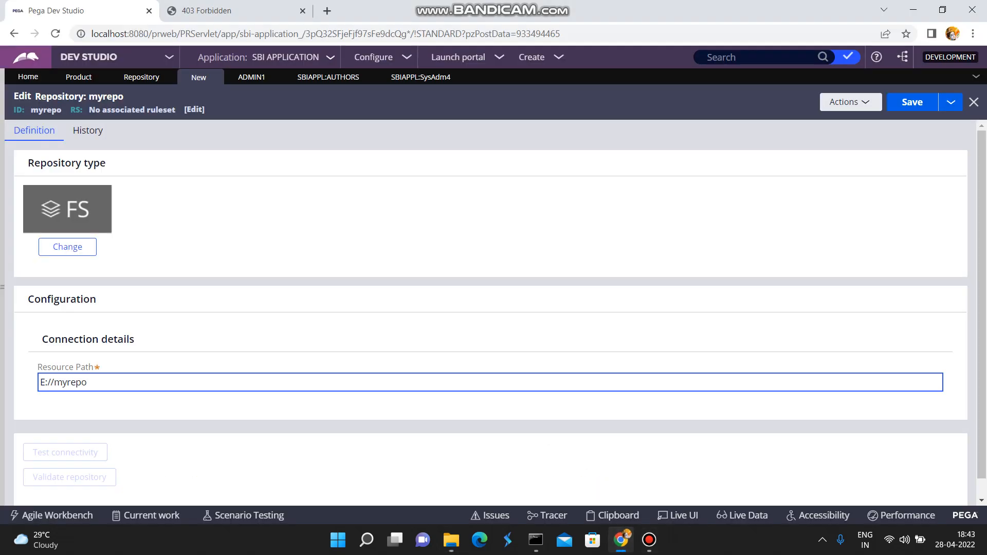
pyautogui.press('BackSpace')
pyautogui.press('BackSpace')
pyautogui.write('pegacode')
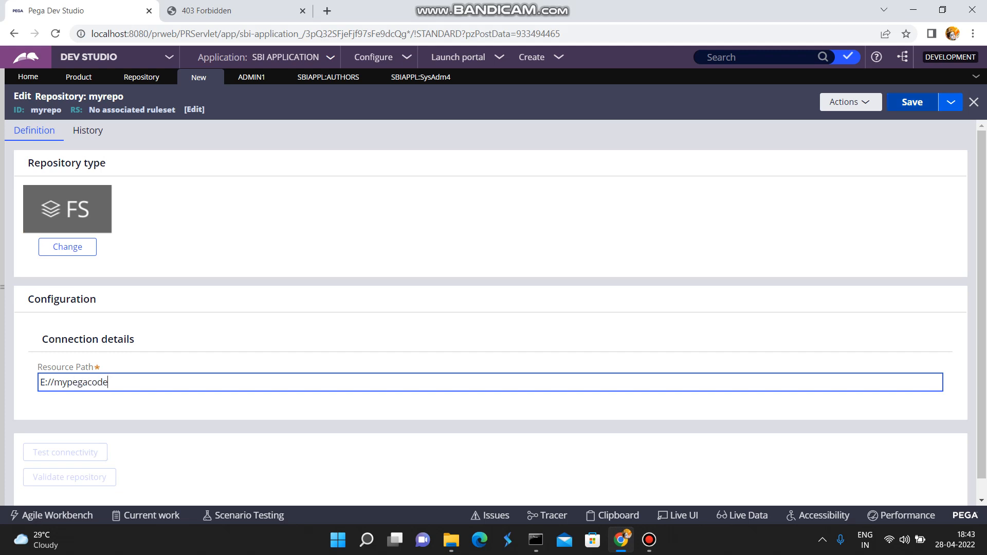
# - Save the myrepo repository record
pyautogui.click(915, 102)
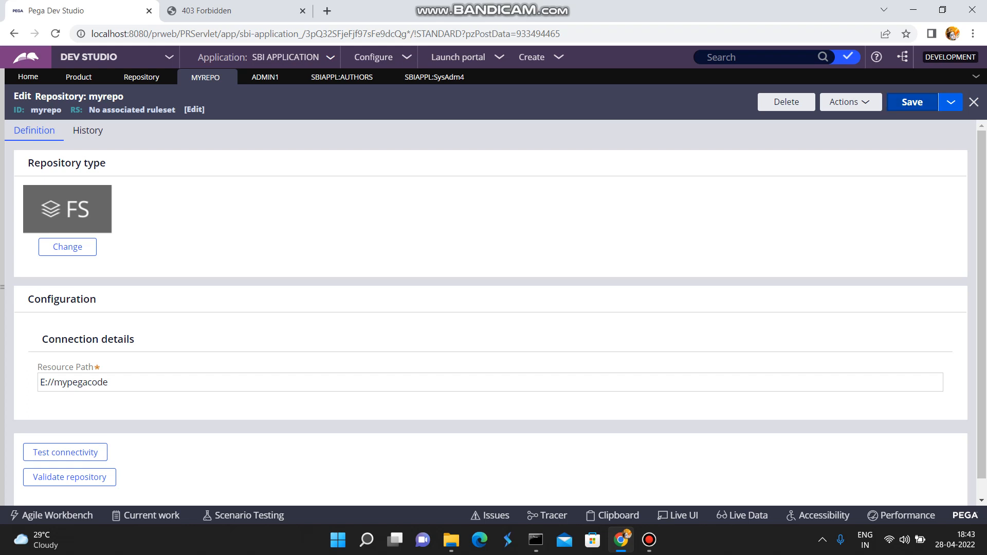
pyautogui.click(912, 102)
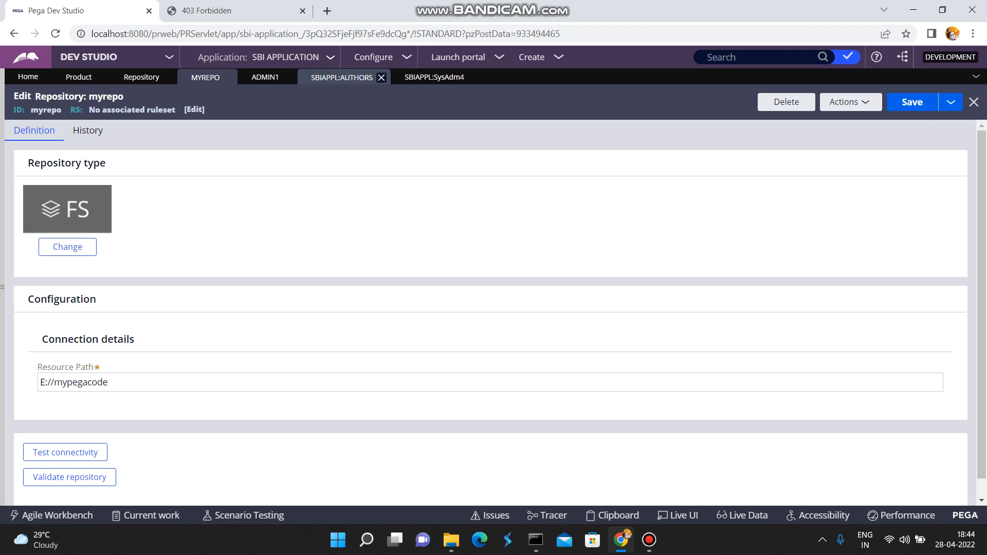
# - Open the SBIAPPL application rule from the admin1 operator record's SBIAPPL:Authors entry and open its development branch sbibranch
pyautogui.click(342, 77)
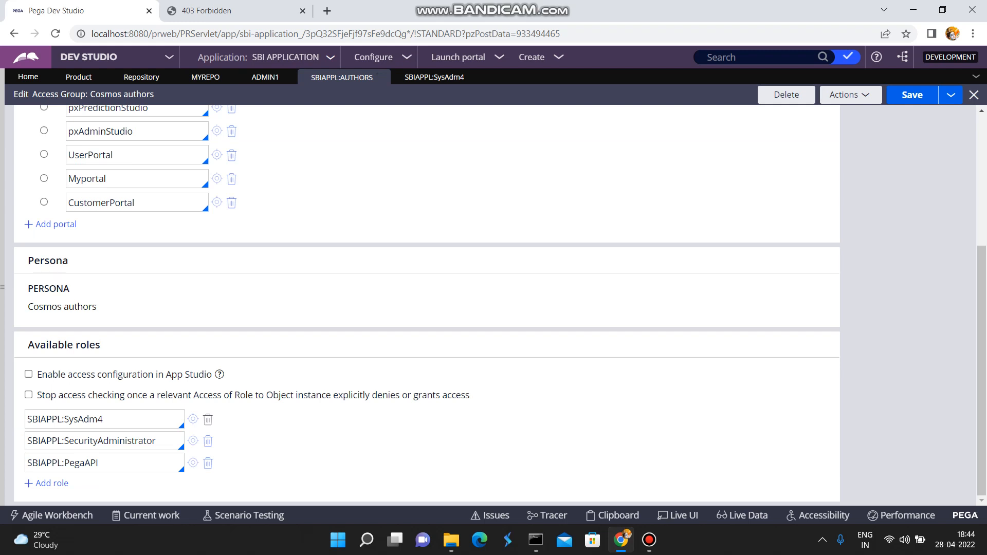
pyautogui.click(193, 419)
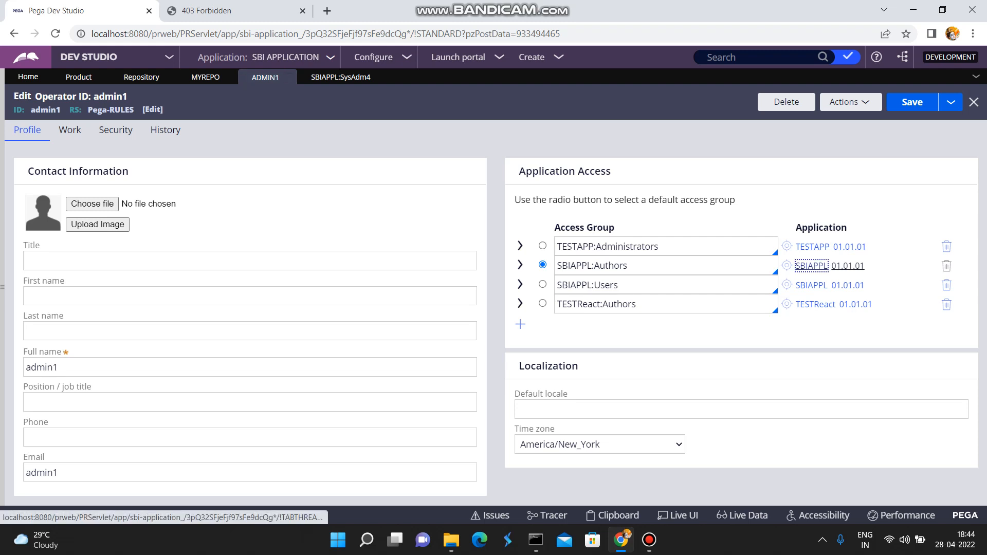
pyautogui.click(812, 266)
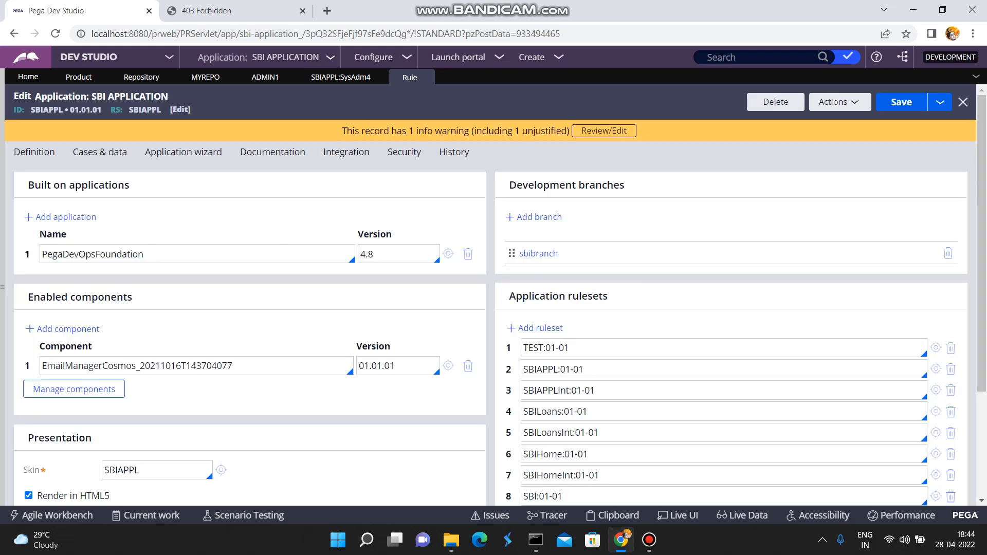
pyautogui.click(539, 253)
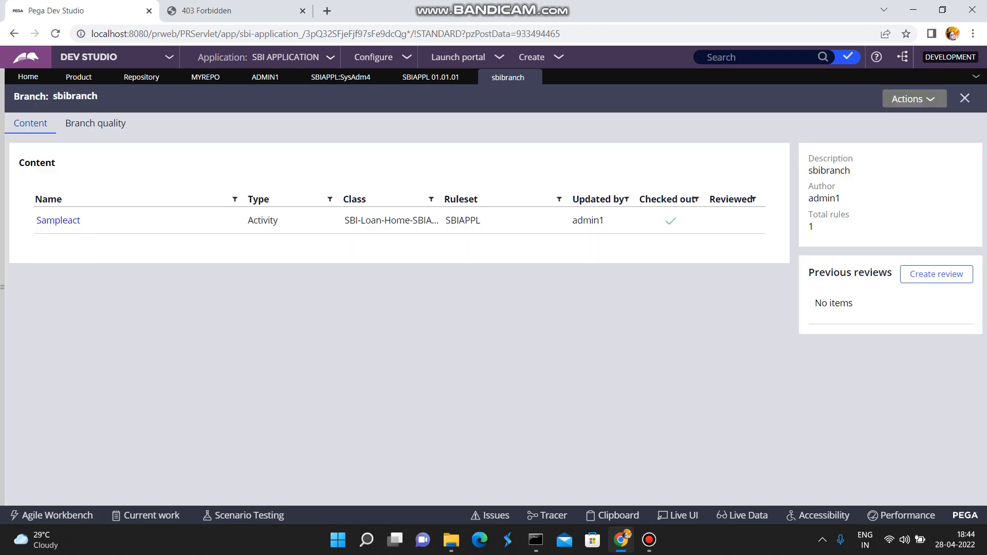
# - Publish the sbibranch branch to the testrepo repository
pyautogui.click(914, 99)
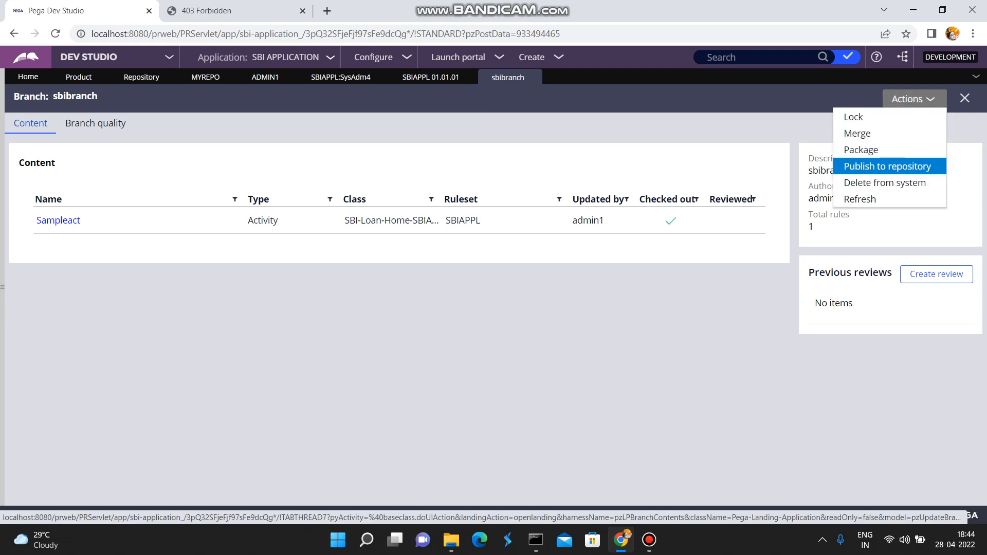
pyautogui.click(888, 166)
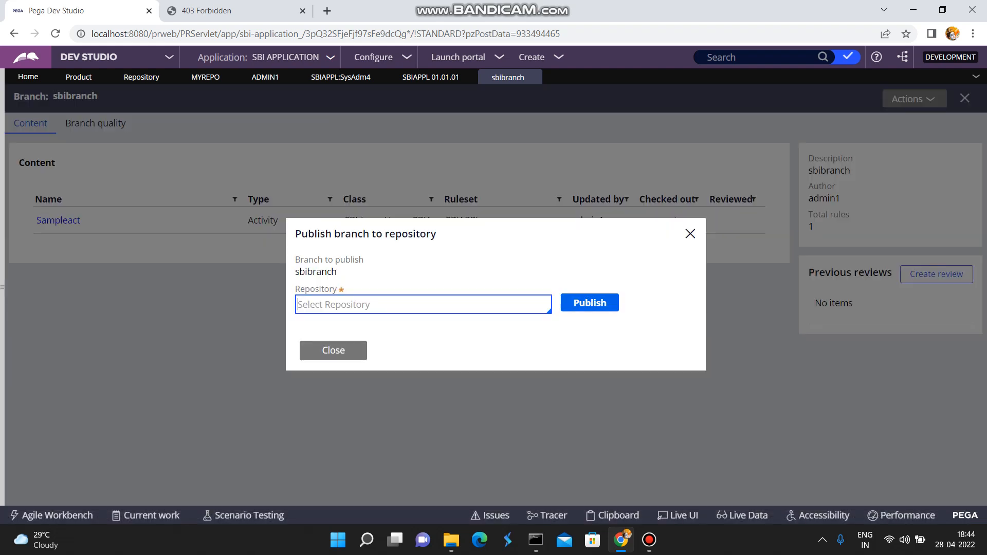
pyautogui.press('Down')
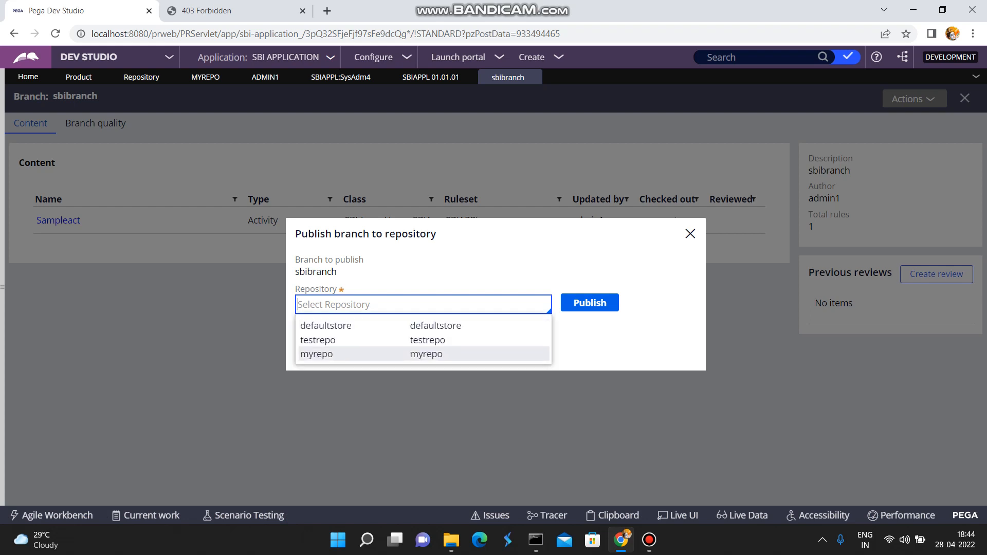
pyautogui.press('Up')
pyautogui.press('Return')
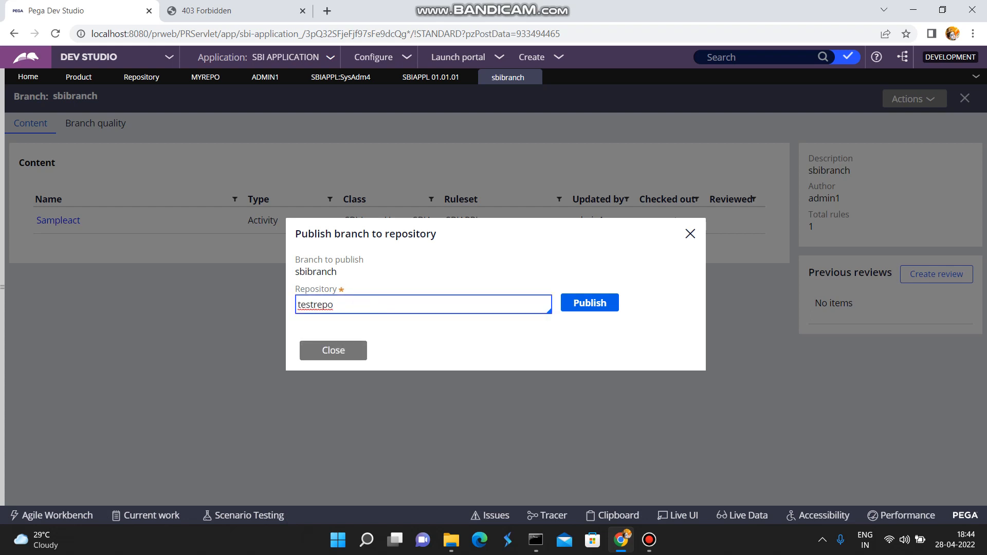
pyautogui.press('Tab')
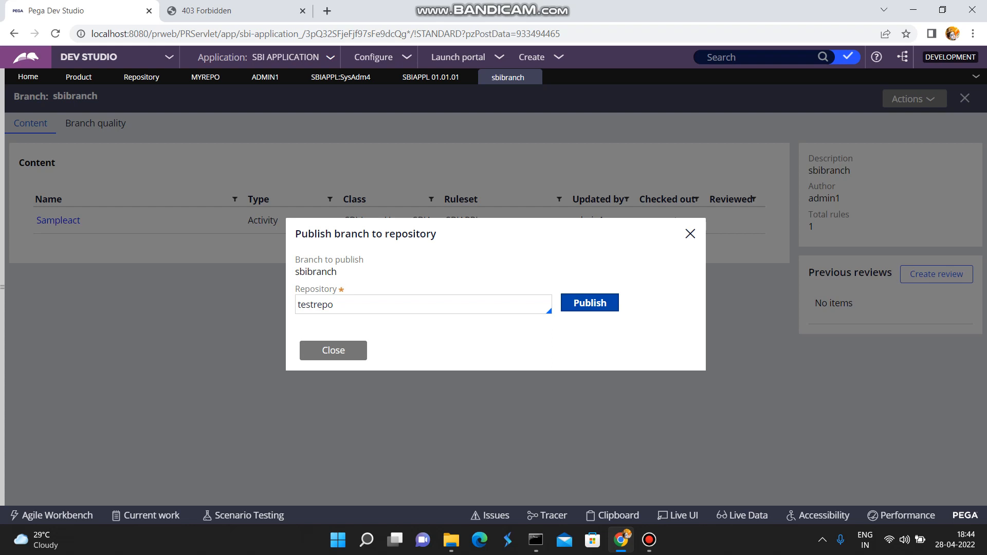
pyautogui.press('Return')
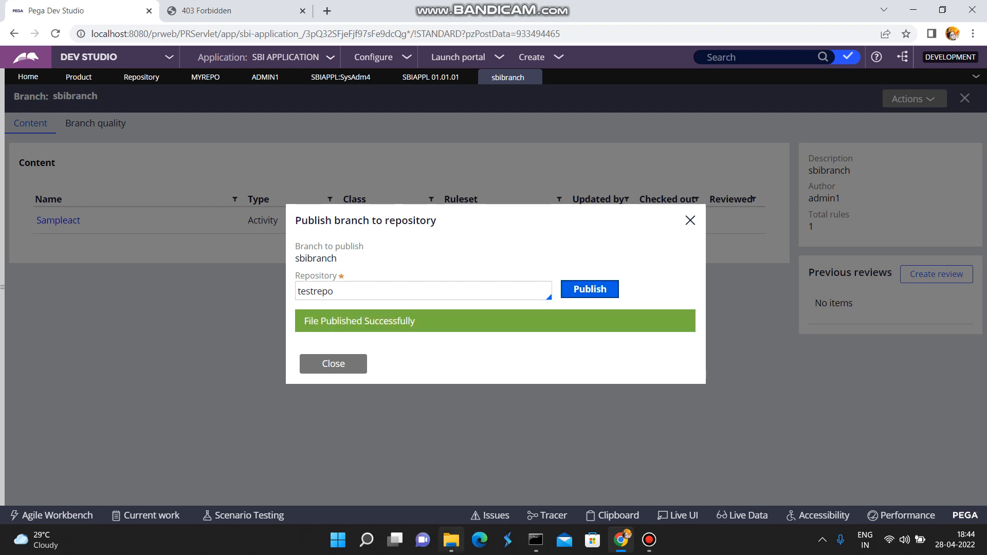
# - Switch to File Explorer and open the mypegacode folder on the E: drive to check for published files
pyautogui.click(451, 540)
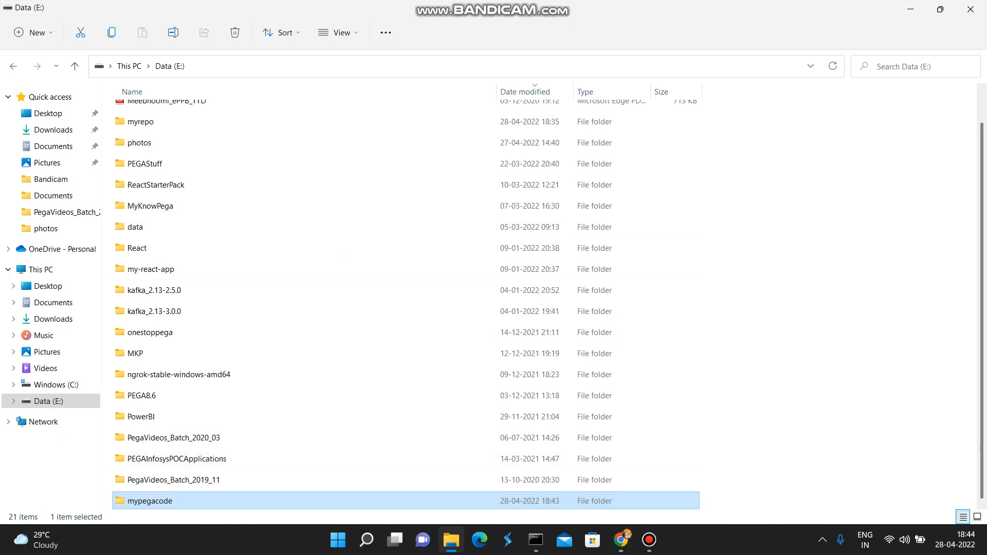
pyautogui.press('Return')
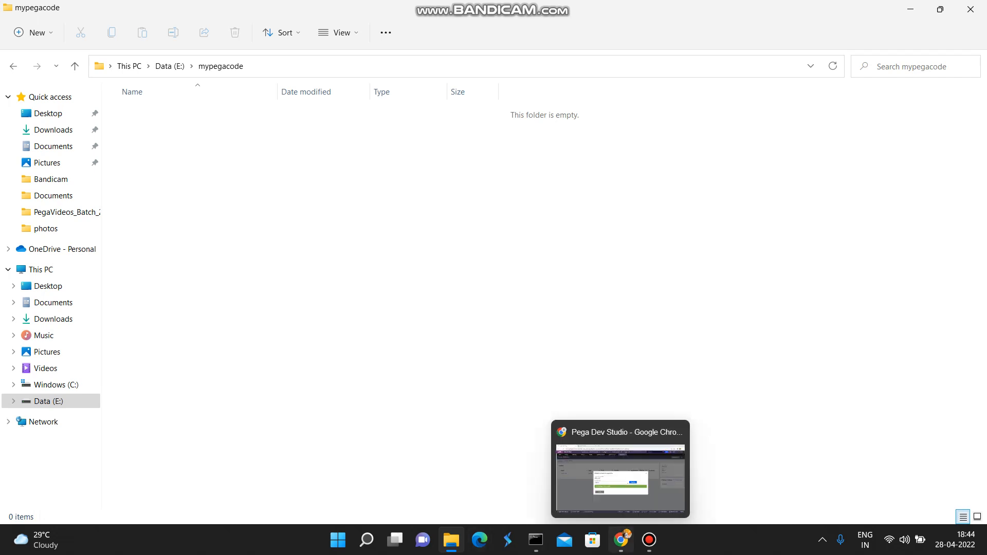
# - Return to Pega Dev Studio in Chrome, dismiss the publish dialog and review the myrepo repository's resource path
pyautogui.click(622, 540)
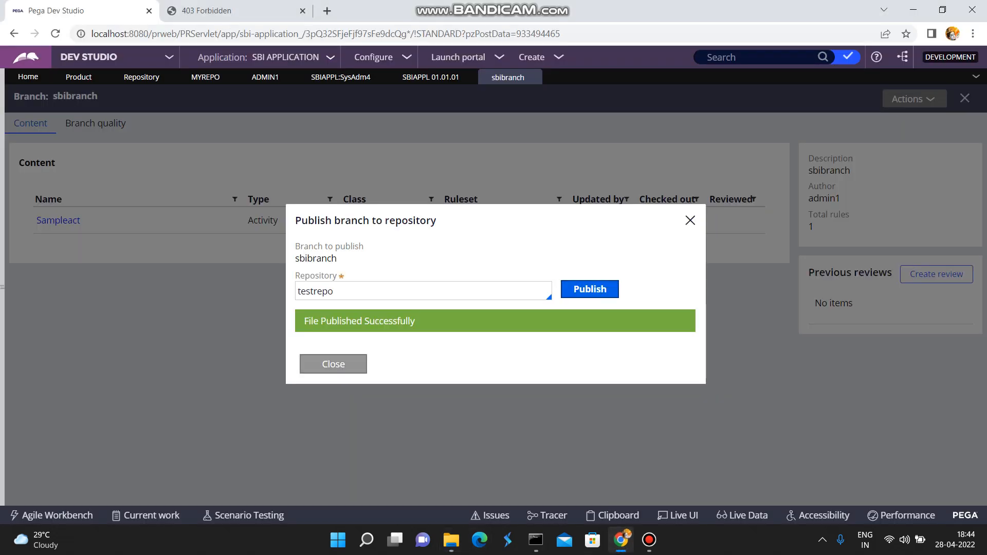
pyautogui.click(334, 364)
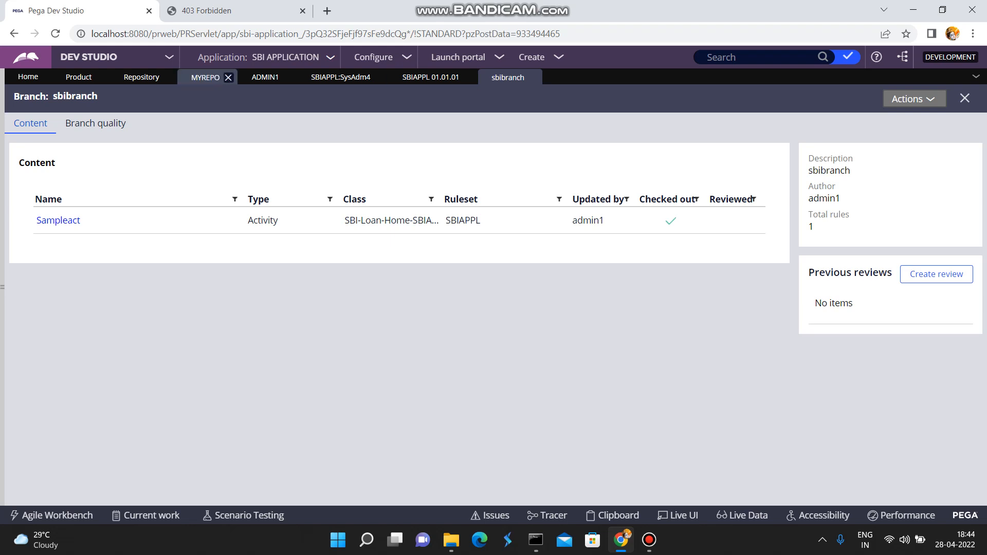
pyautogui.click(205, 77)
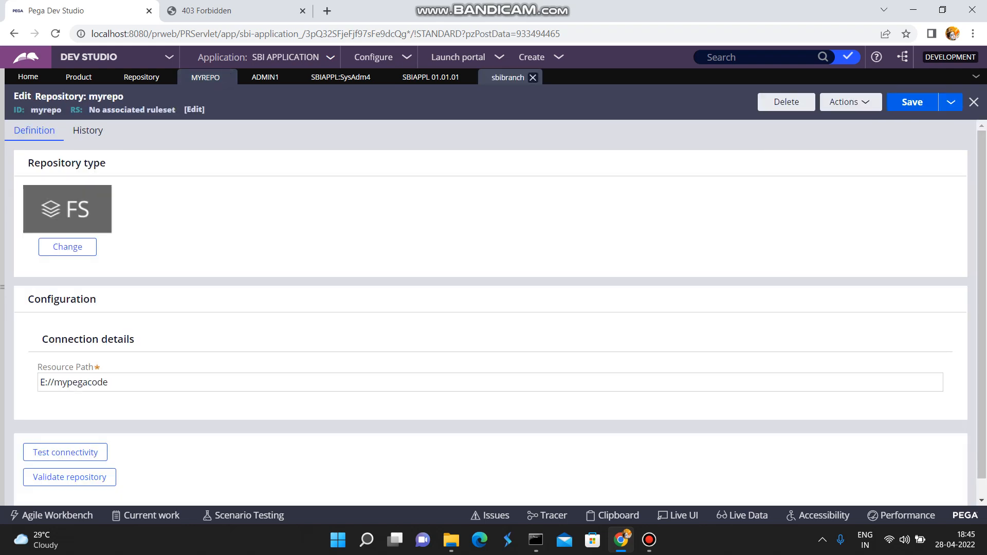
# - Publish the sbibranch branch to the myrepo repository
pyautogui.click(508, 77)
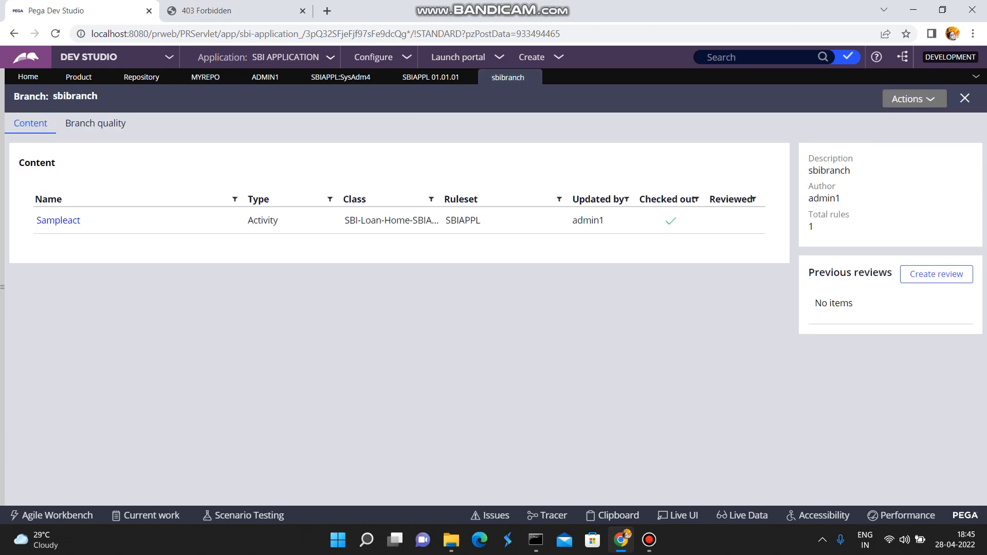
pyautogui.click(914, 99)
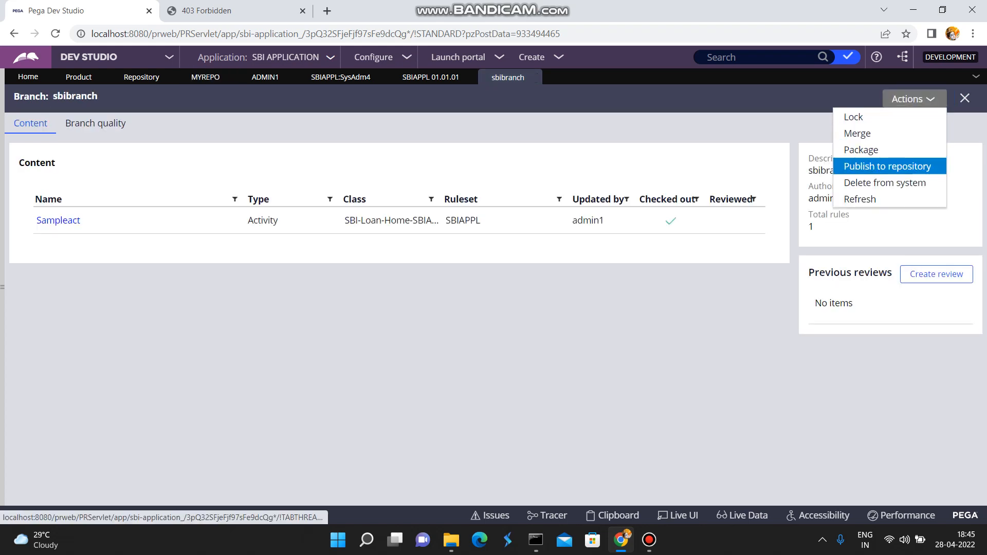
pyautogui.click(887, 166)
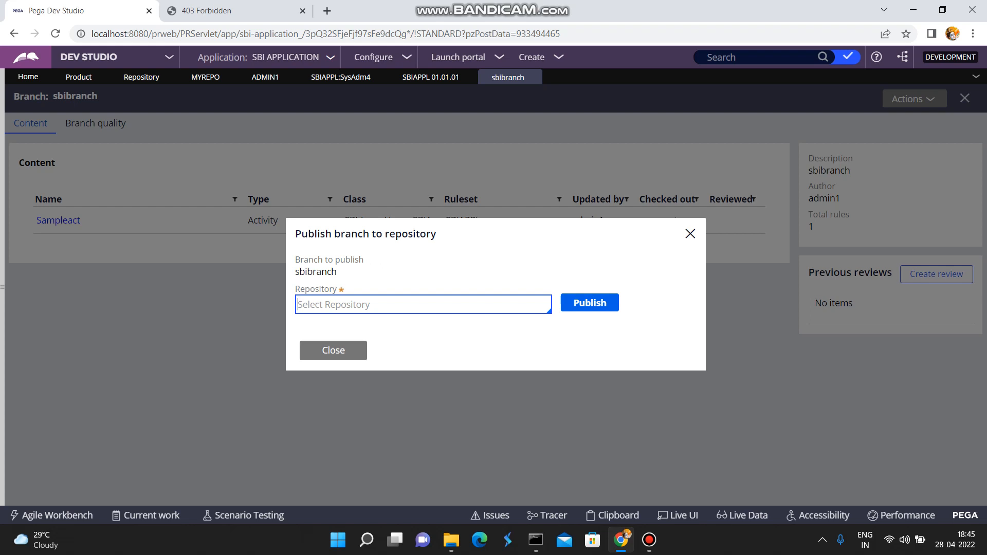
pyautogui.press('Down')
pyautogui.click(334, 354)
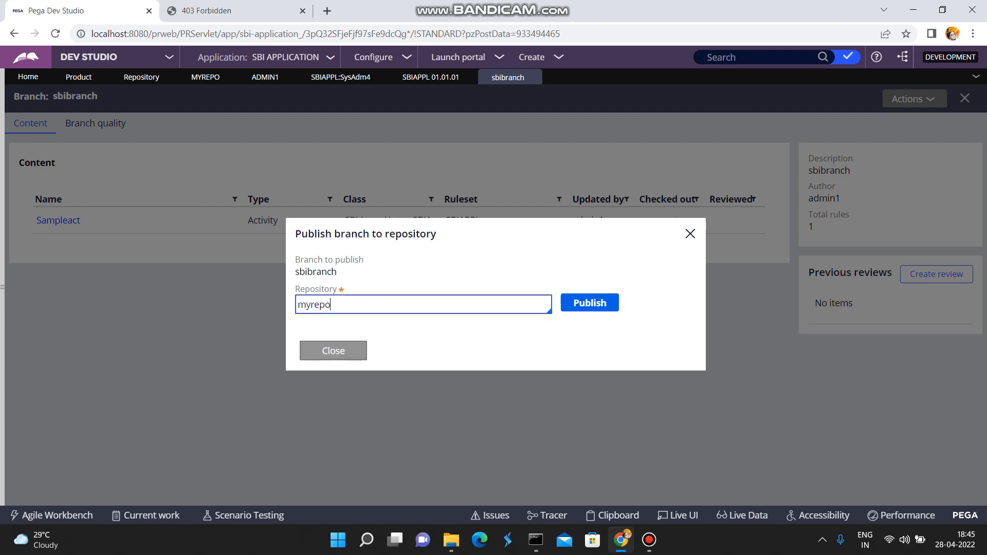
pyautogui.click(590, 303)
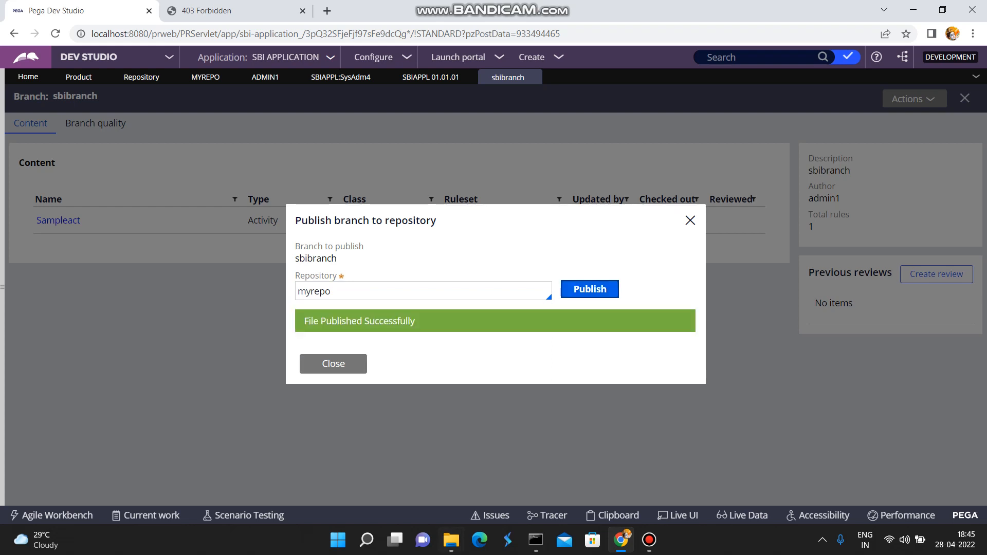
# - Switch to File Explorer and browse from mypegacode through branch and sbibranch to ExportWizard to check the published archive
pyautogui.click(452, 540)
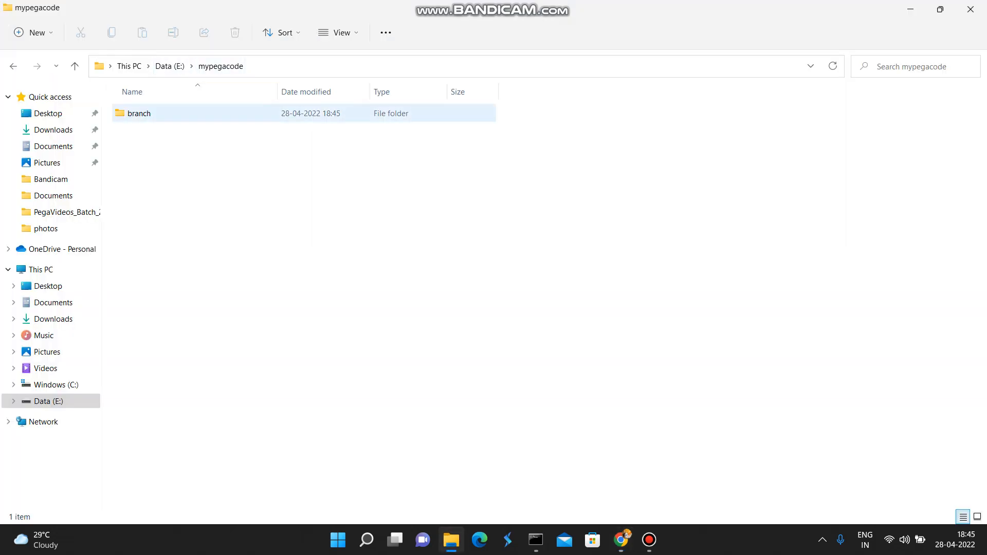
pyautogui.doubleClick(139, 113)
pyautogui.doubleClick(139, 113)
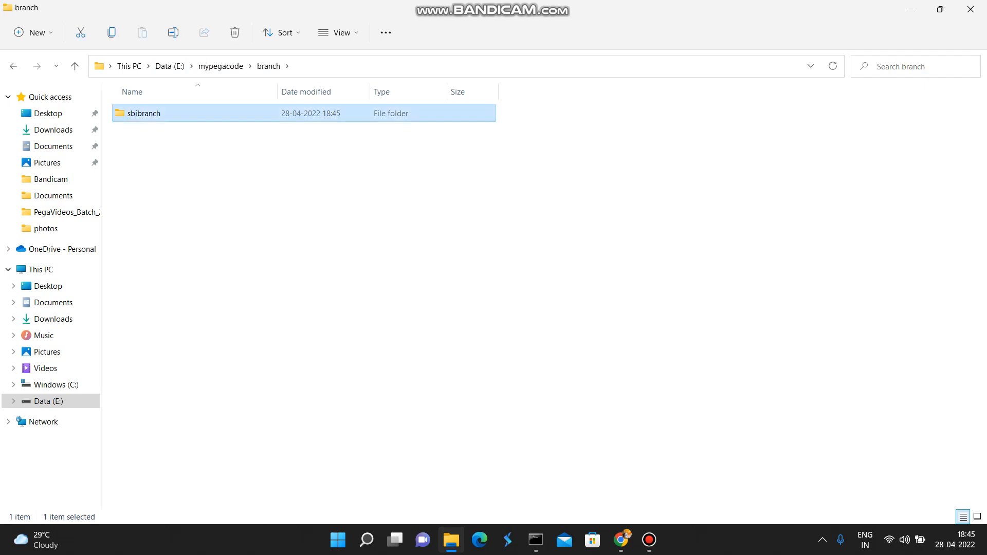
pyautogui.doubleClick(139, 113)
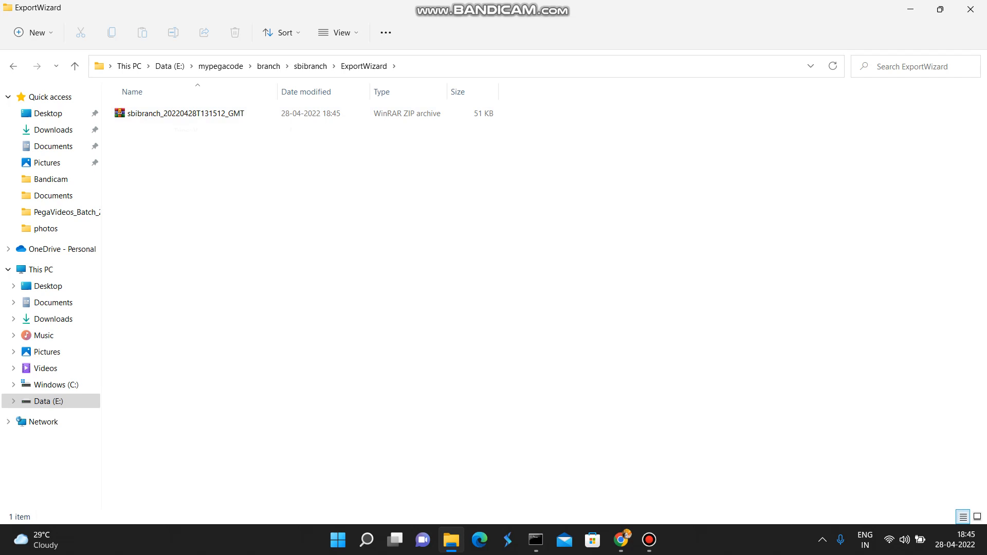
pyautogui.click(649, 539)
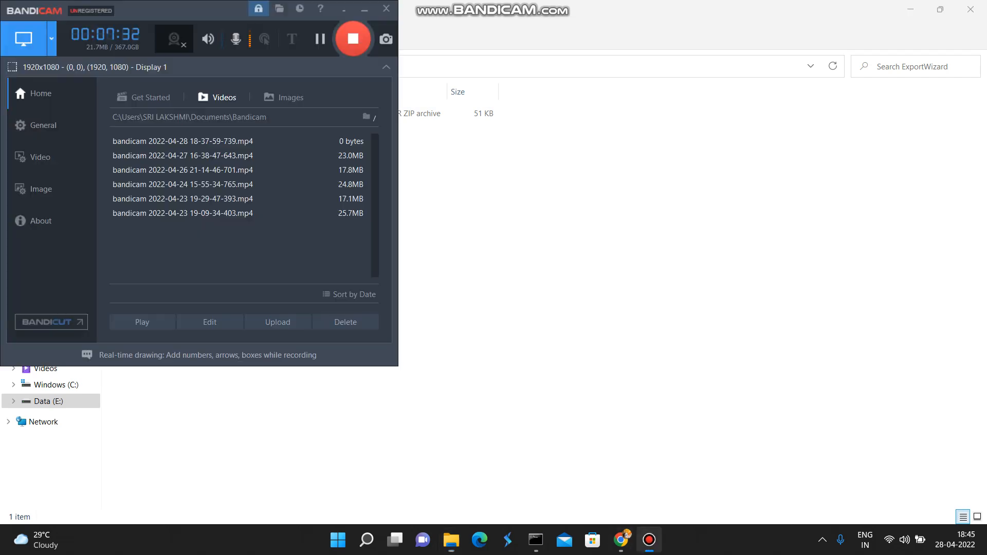